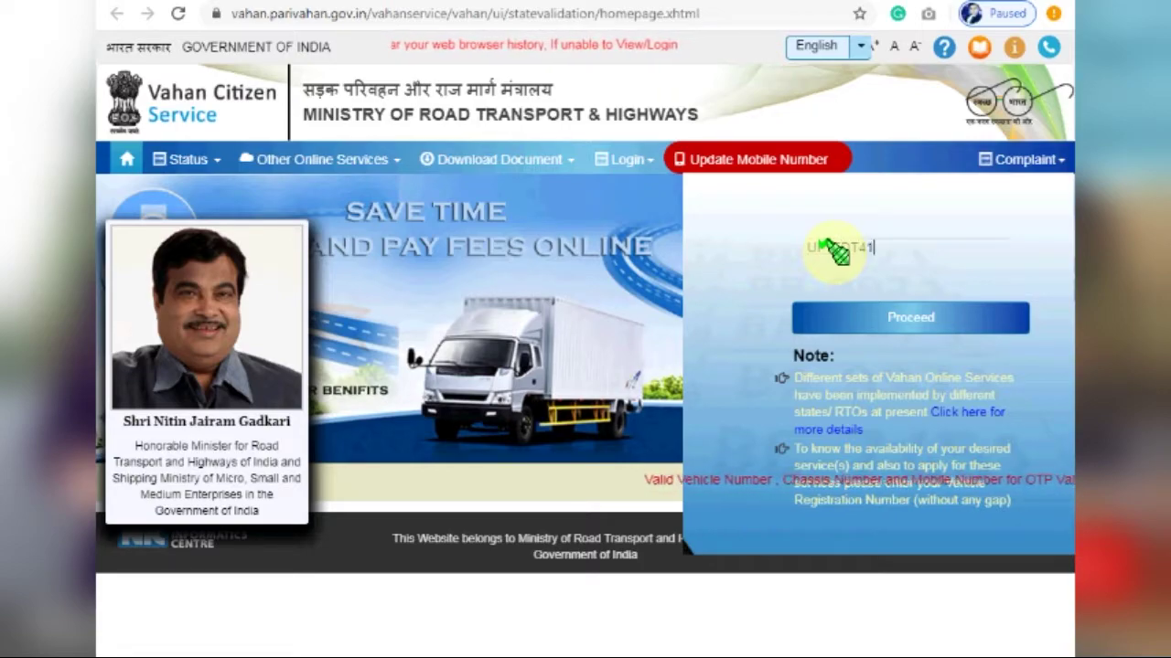
# Submit the completed vehicle registration number, accept the welcome notice, and choose Pay Your Tax.
pyautogui.write('2')
pyautogui.click(902, 315)
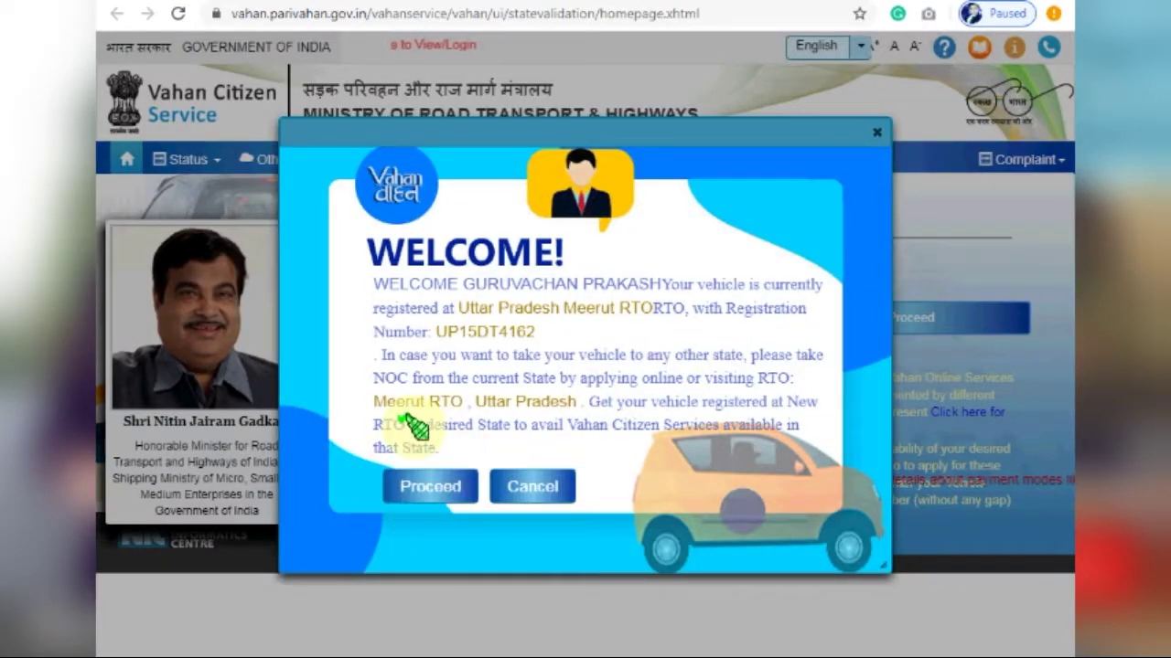
pyautogui.click(431, 488)
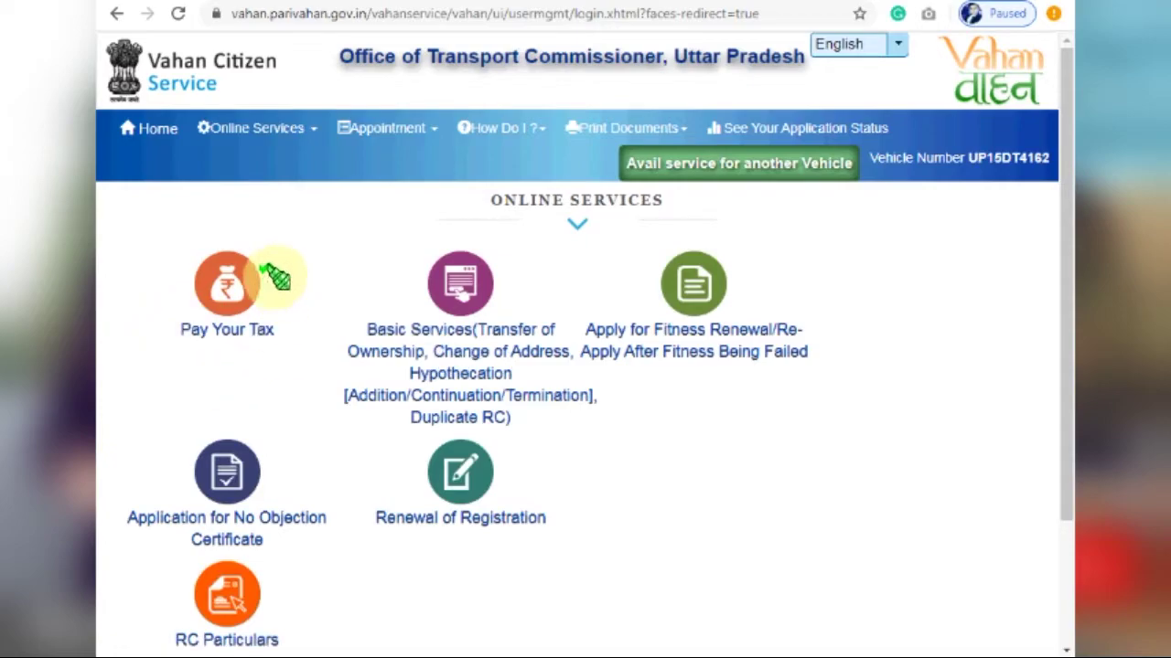
pyautogui.click(219, 324)
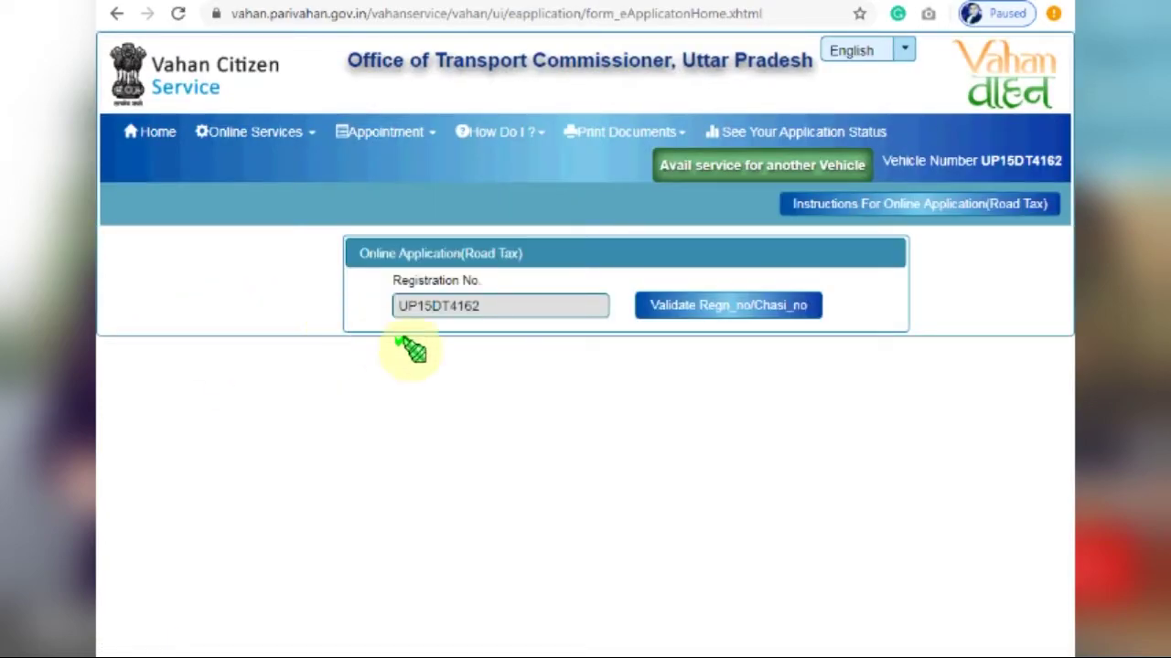
# Validate the registration number and generate an OTP to the registered mobile number.
pyautogui.click(706, 312)
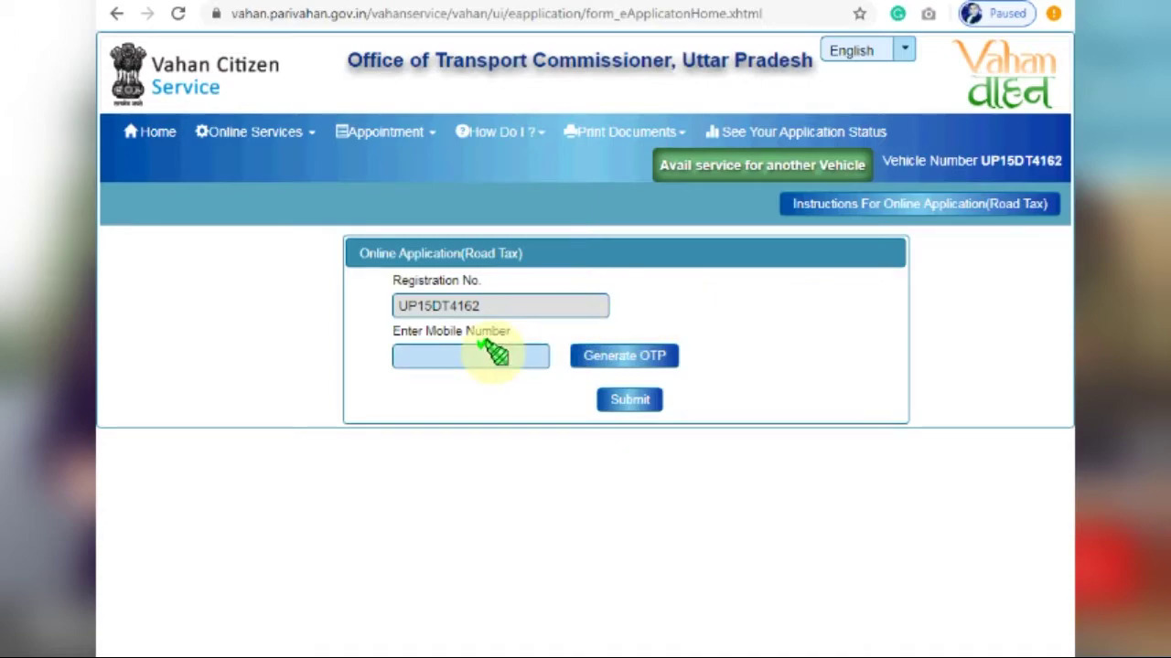
pyautogui.click(443, 349)
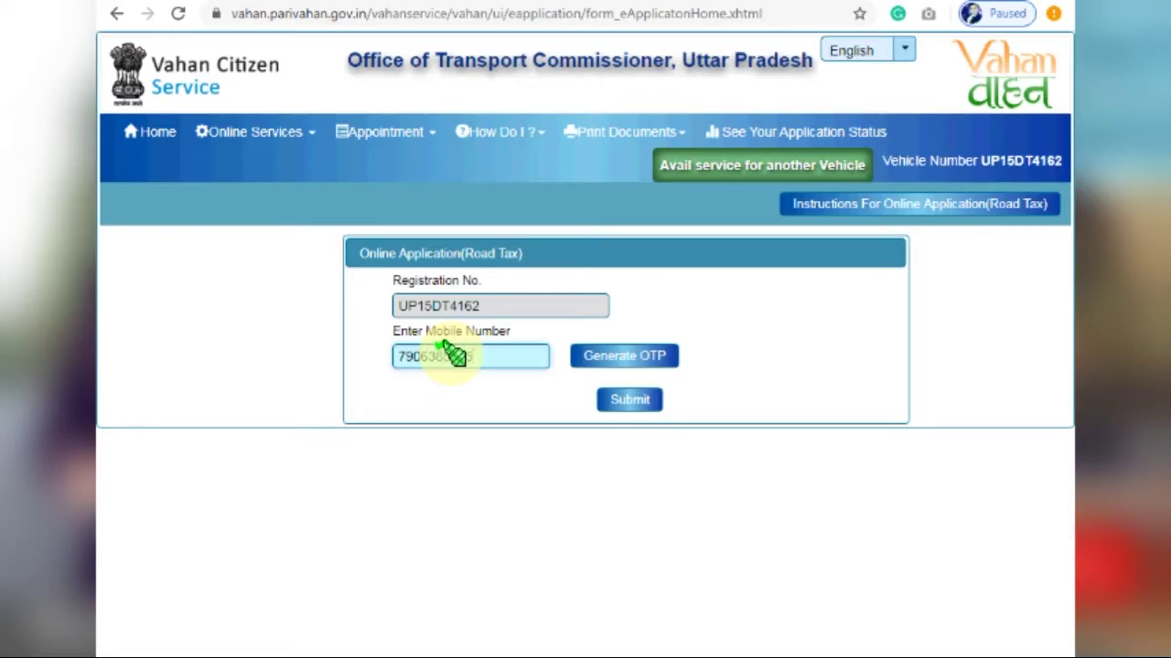
pyautogui.click(593, 348)
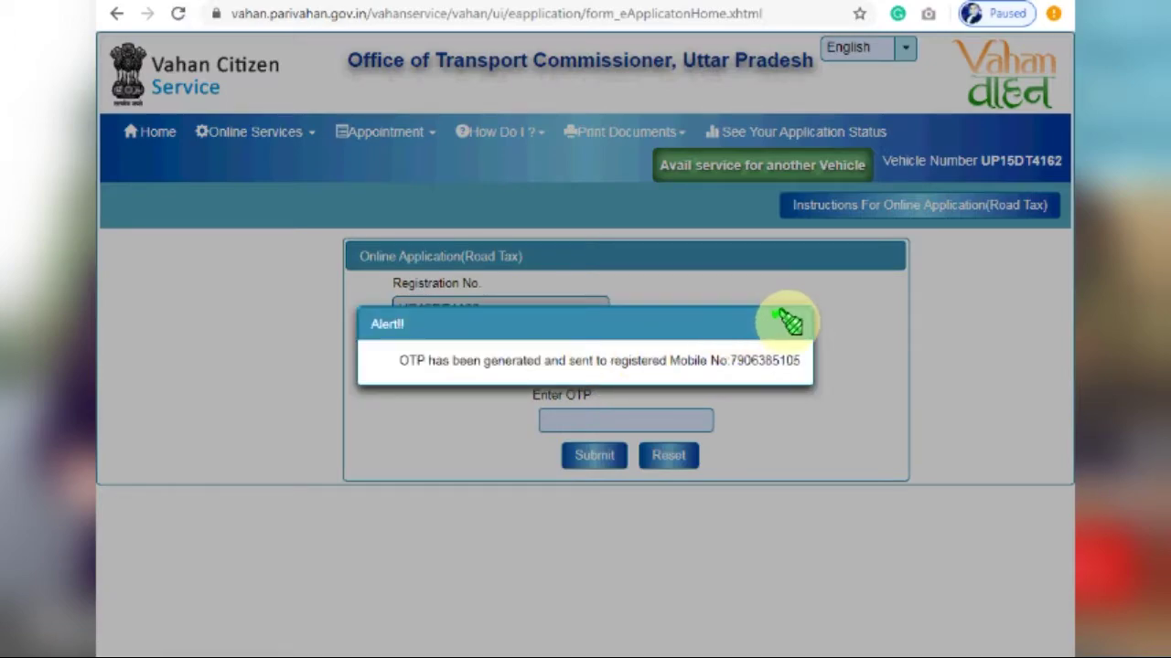
pyautogui.click(789, 320)
# Enter the received OTP and submit it to verify the vehicle.
pyautogui.click(623, 418)
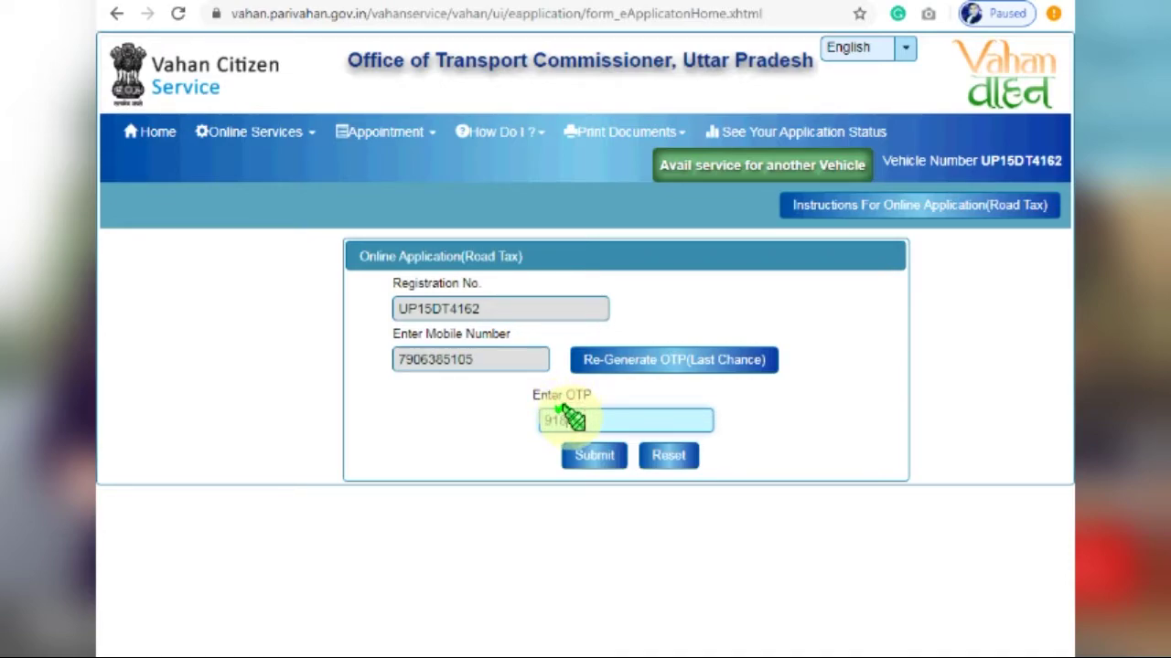
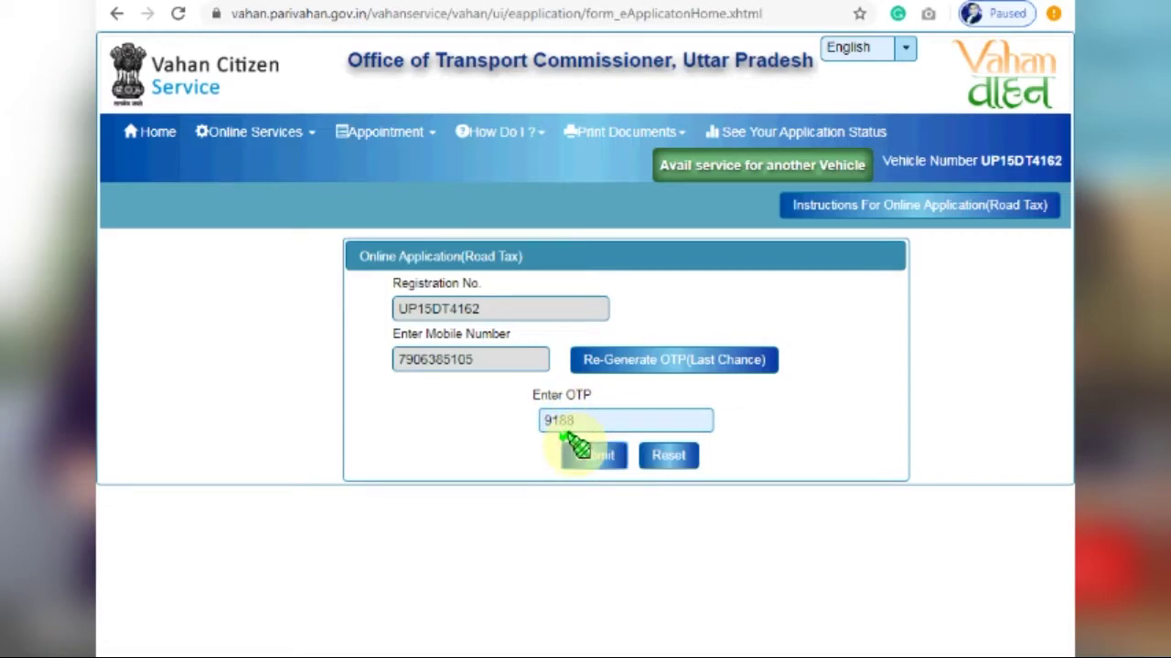
pyautogui.click(578, 449)
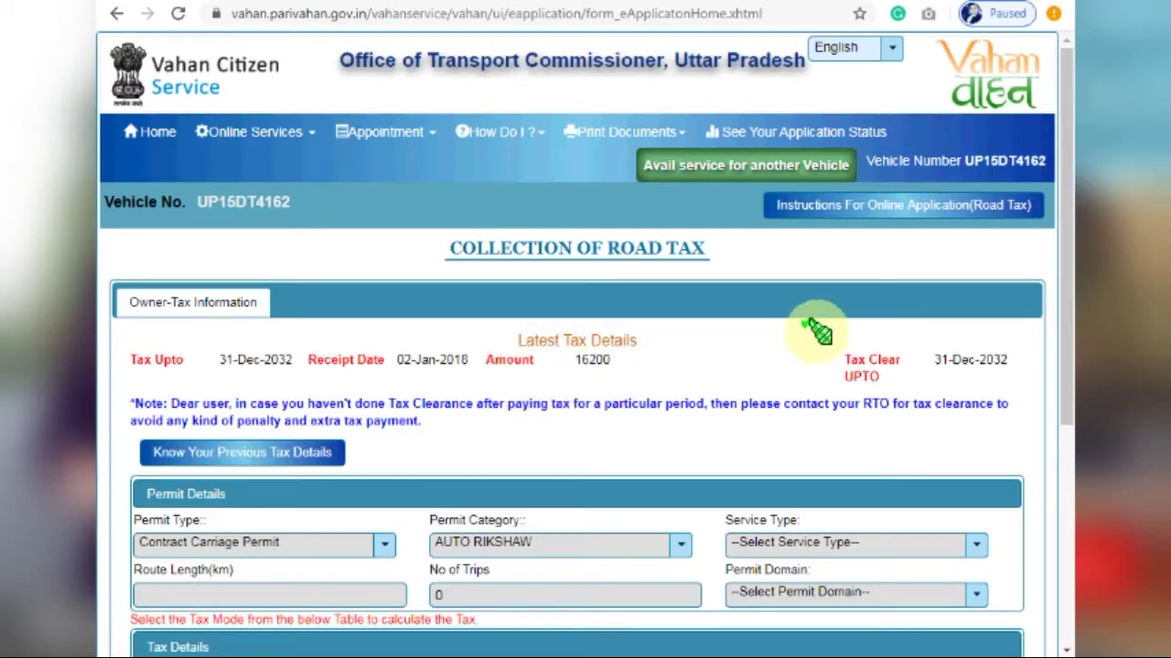
# Expand Owner Vehicle/Tax Details on the Collection of Road Tax page and review it.
pyautogui.moveTo(1067, 262); pyautogui.dragTo(1068, 452)
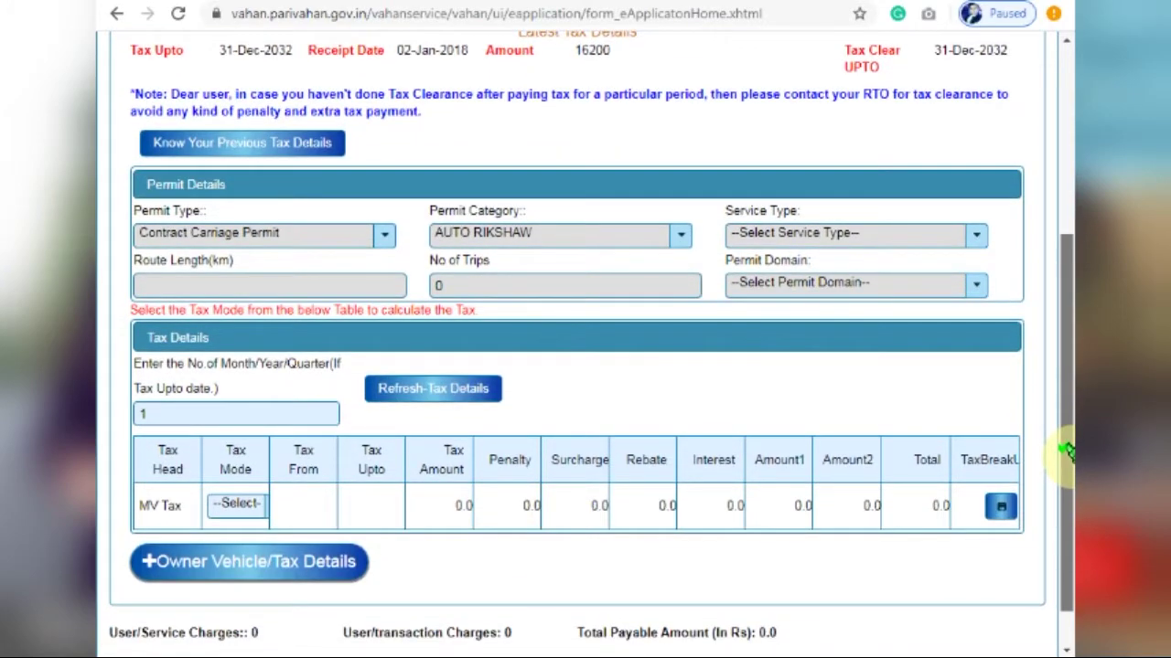
pyautogui.click(283, 566)
pyautogui.moveTo(1067, 328); pyautogui.dragTo(1066, 522)
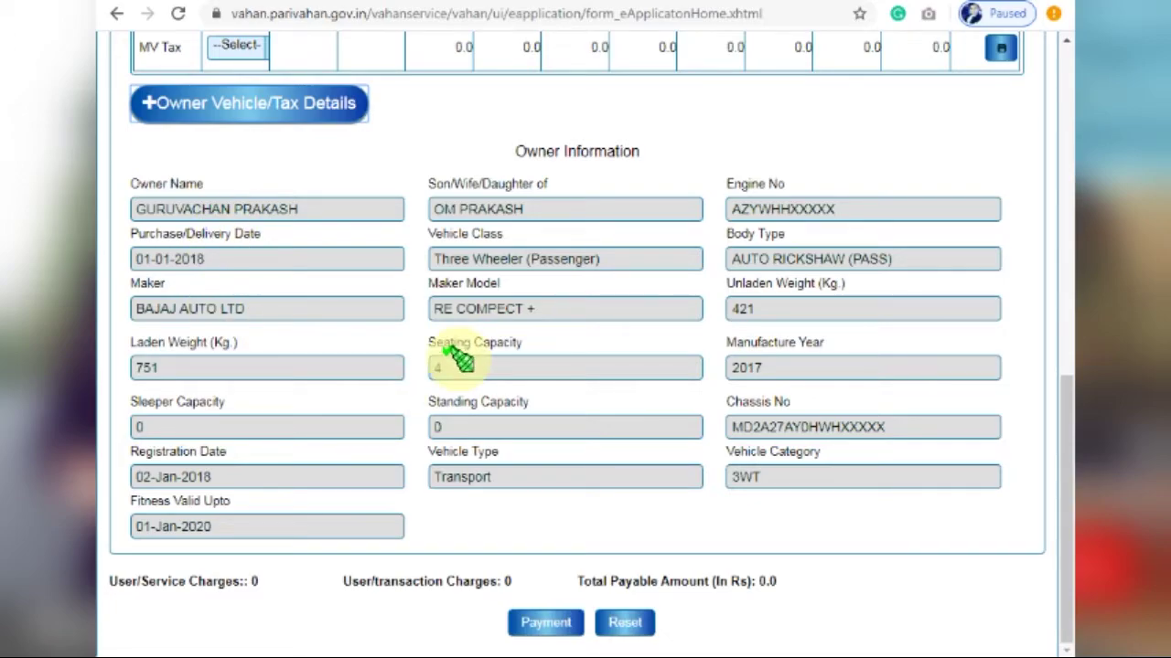
pyautogui.moveTo(1066, 478); pyautogui.dragTo(1067, 271)
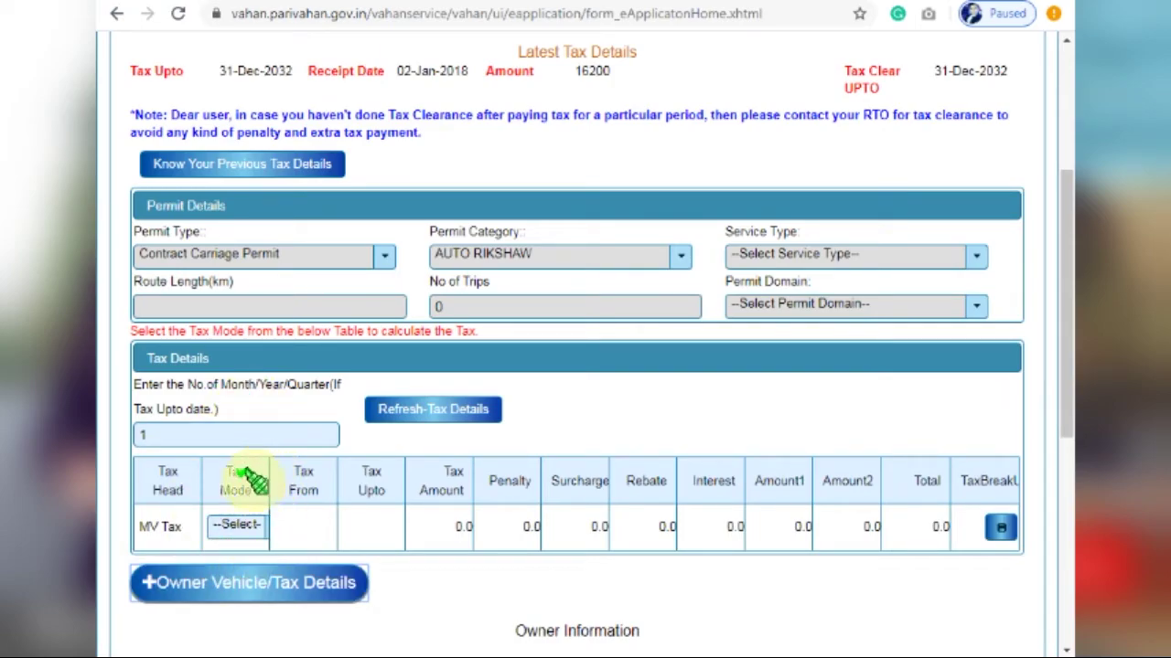
# Set the MV Tax mode to YEARLY and collapse owner details to show the Rs 1800 total.
pyautogui.click(243, 526)
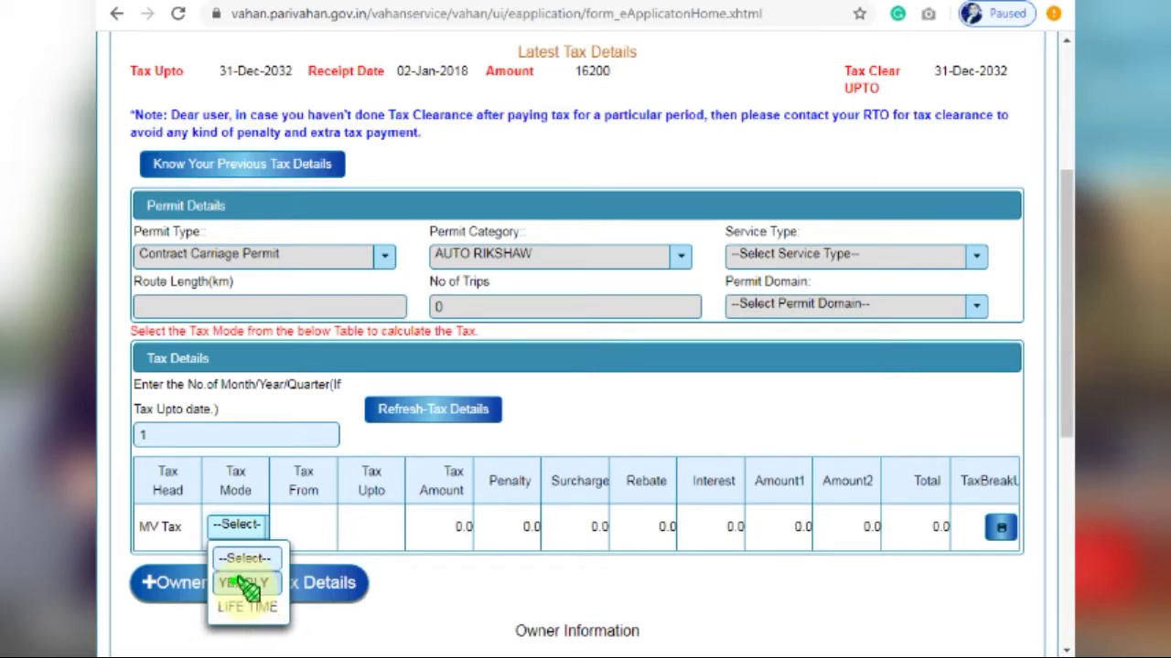
pyautogui.click(245, 581)
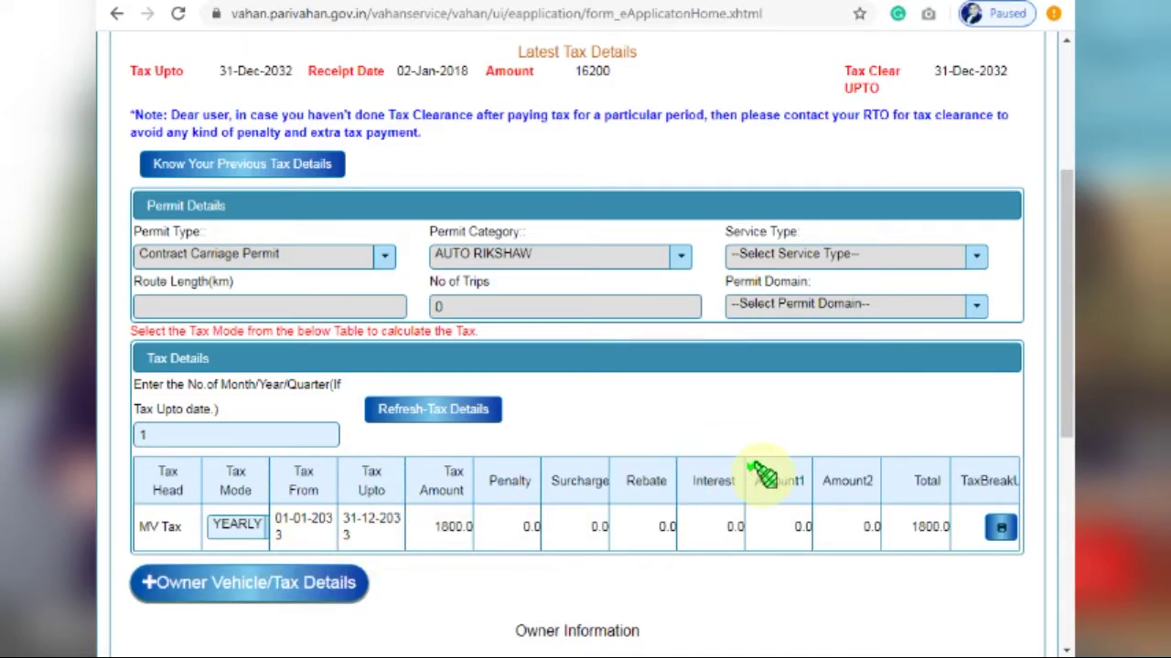
pyautogui.moveTo(1066, 358)
pyautogui.mouseDown()
pyautogui.moveTo(1068, 394)
pyautogui.moveTo(1067, 351)
pyautogui.moveTo(1066, 366)
pyautogui.mouseUp()
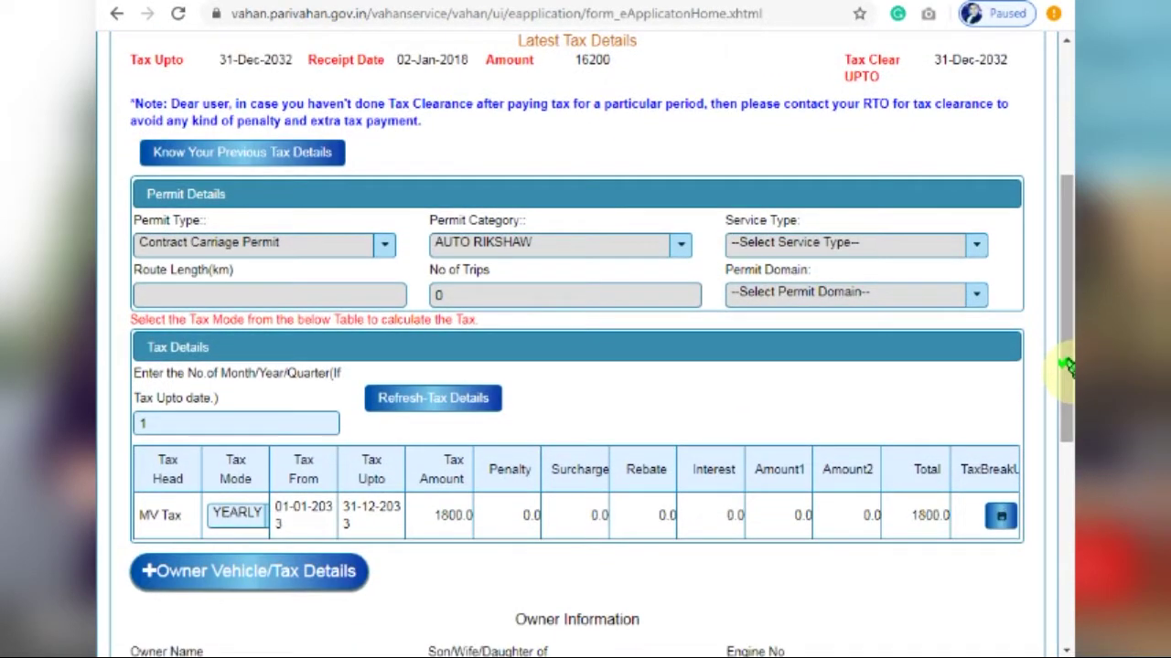
pyautogui.click(340, 586)
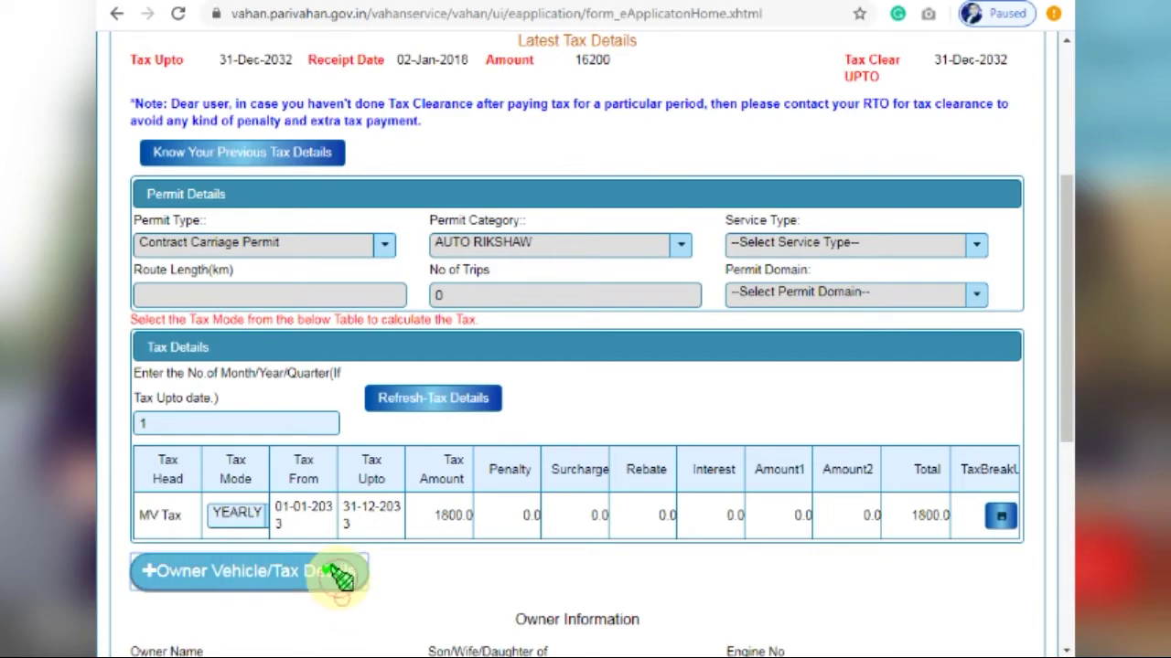
pyautogui.moveTo(1068, 395); pyautogui.dragTo(1066, 457)
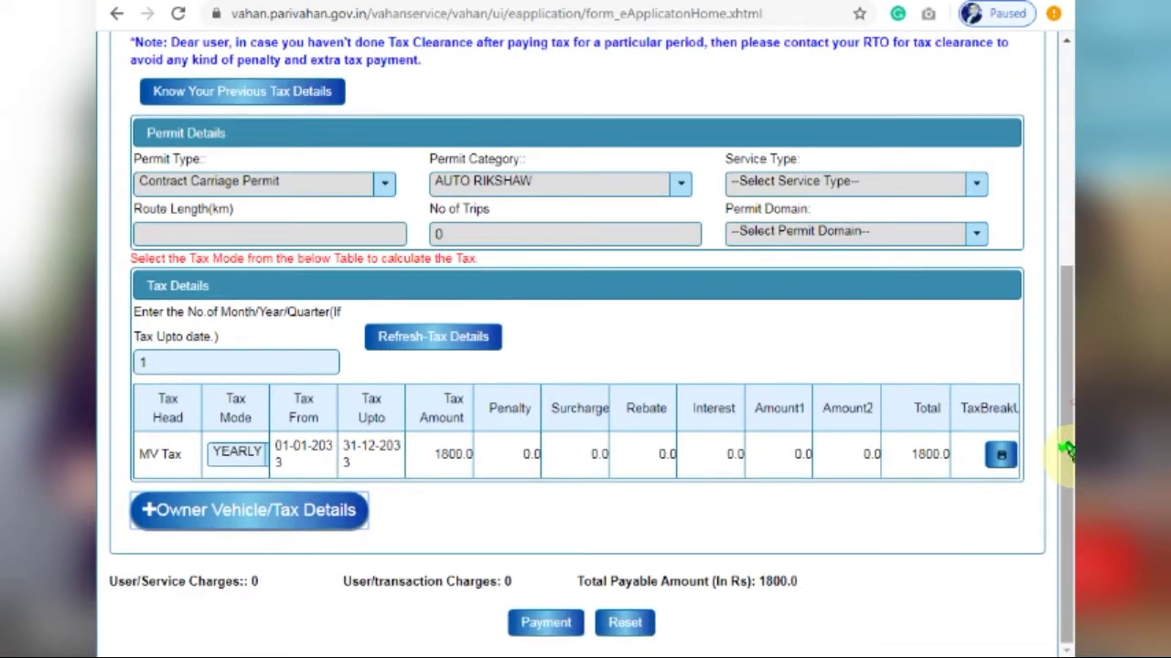
# Proceed to payment, tick the tax-details confirmation, and confirm the Rs 1800 payment.
pyautogui.click(530, 615)
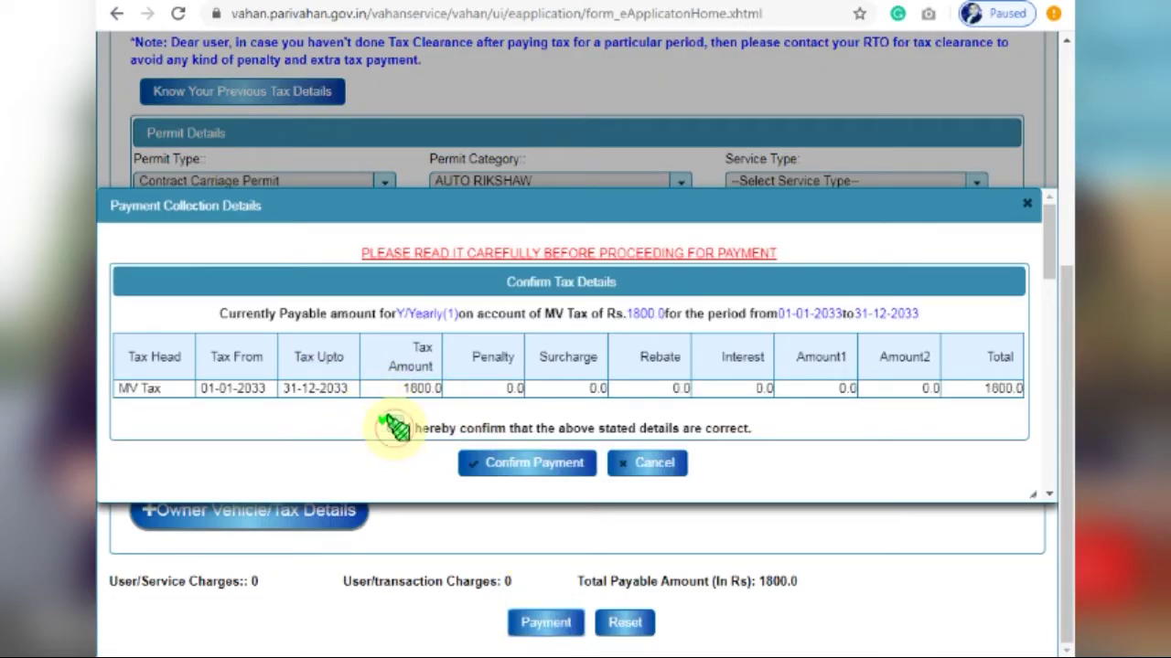
pyautogui.click(394, 425)
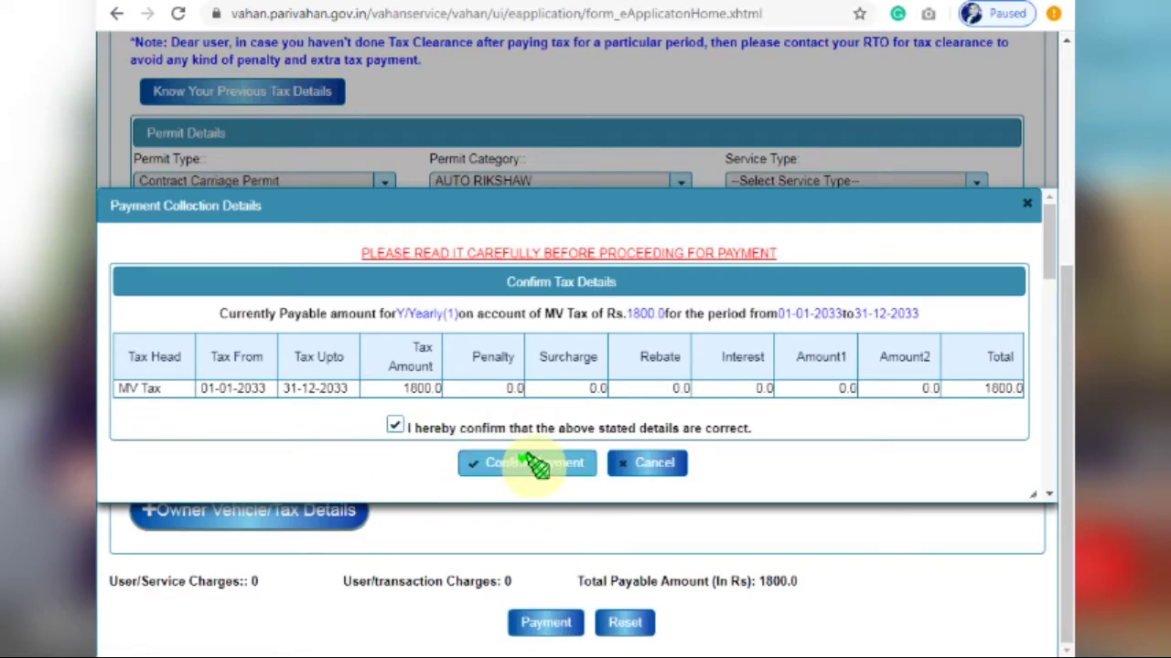
pyautogui.click(540, 465)
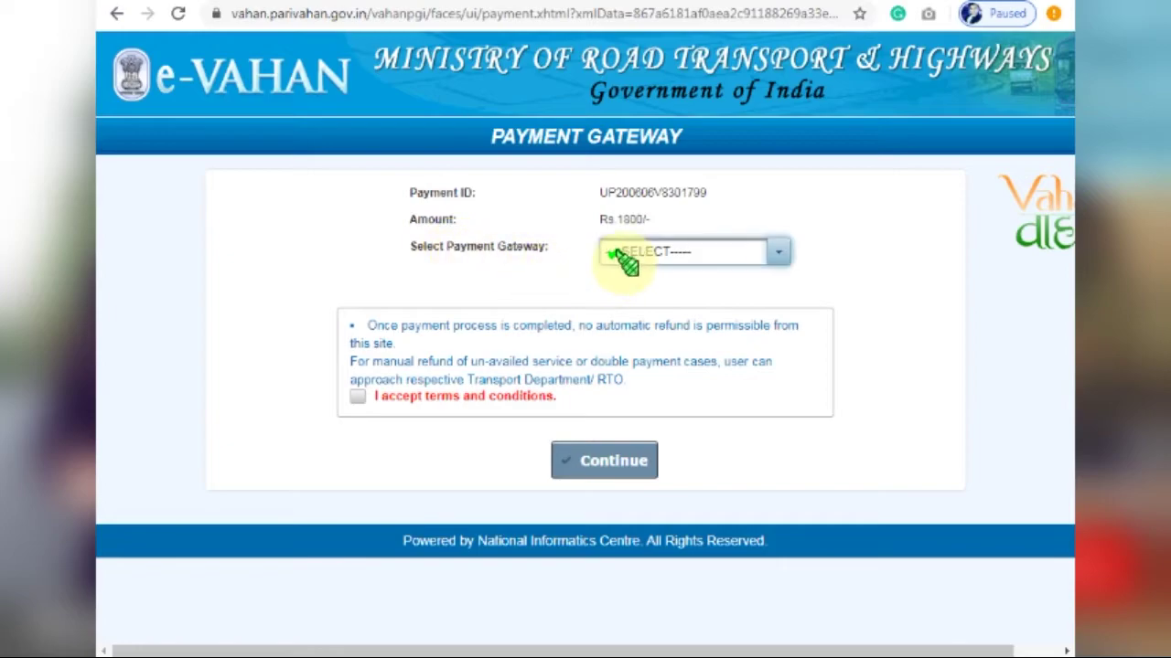
# Choose SBI as the payment gateway, accept the terms and conditions, and continue.
pyautogui.click(651, 253)
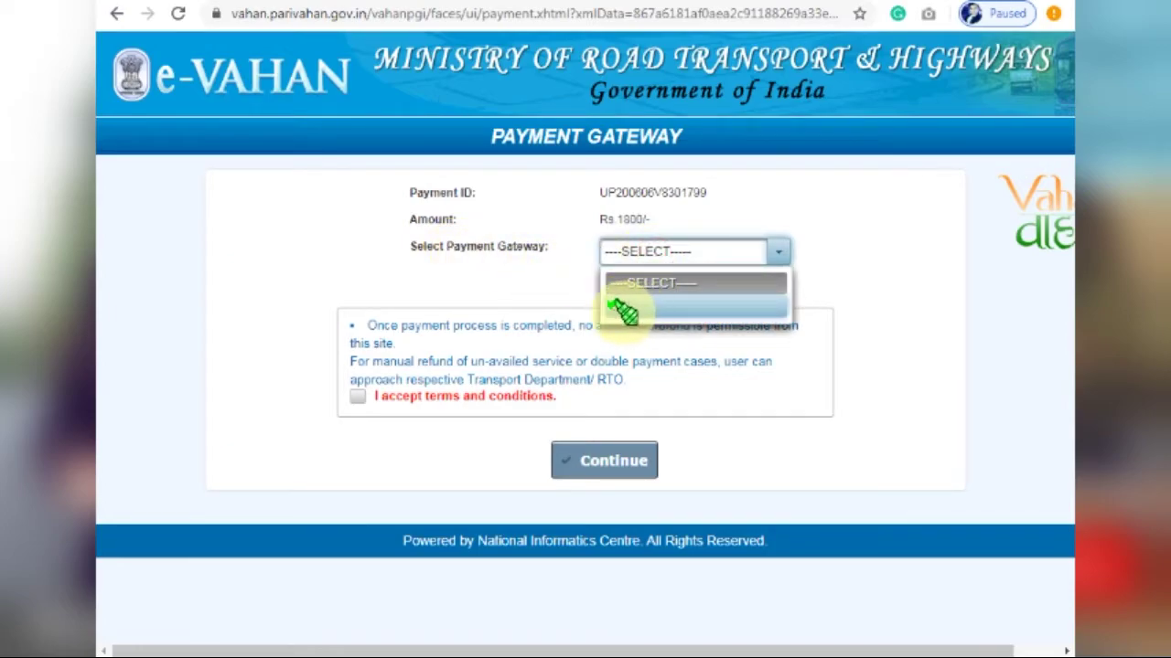
pyautogui.click(625, 311)
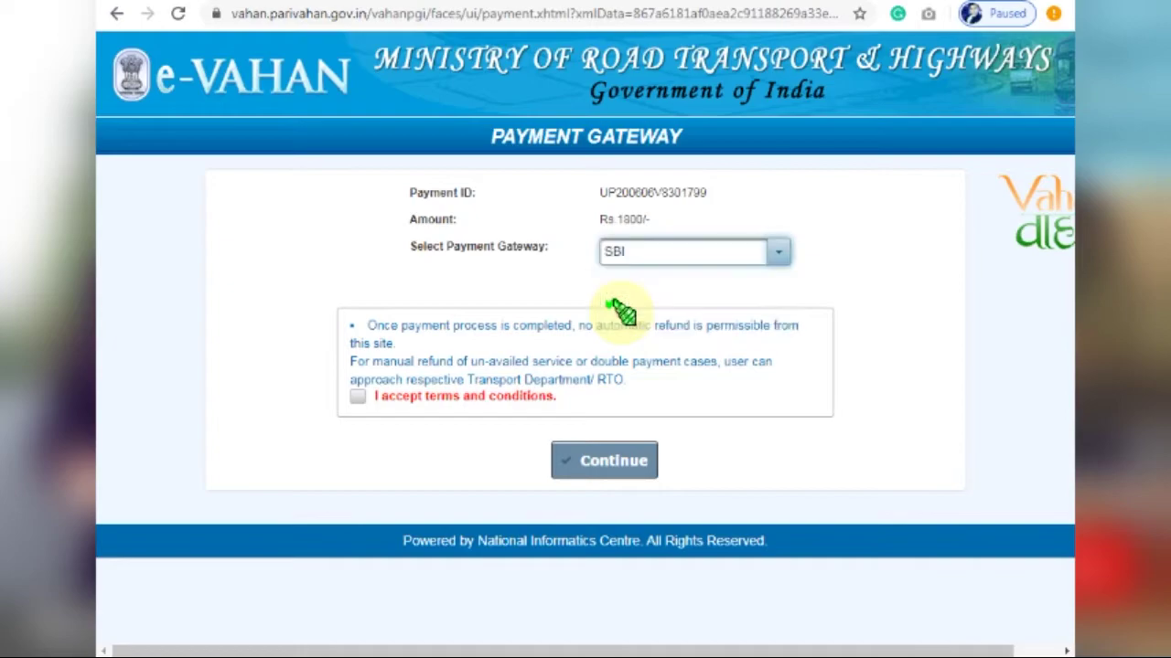
pyautogui.click(357, 393)
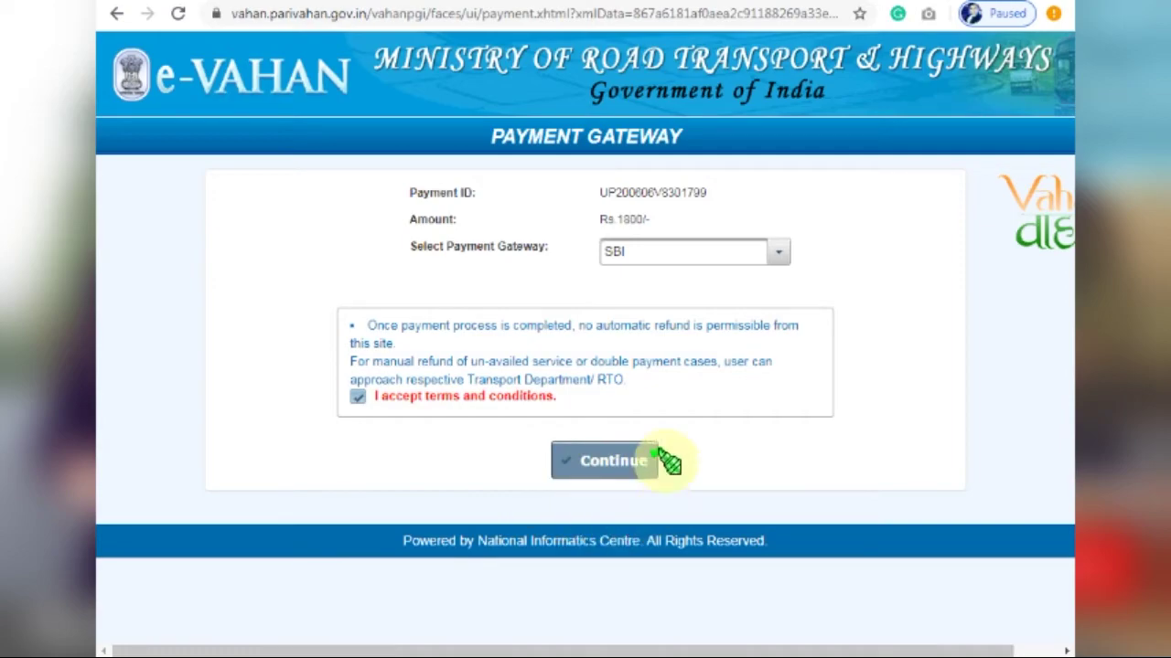
pyautogui.click(603, 464)
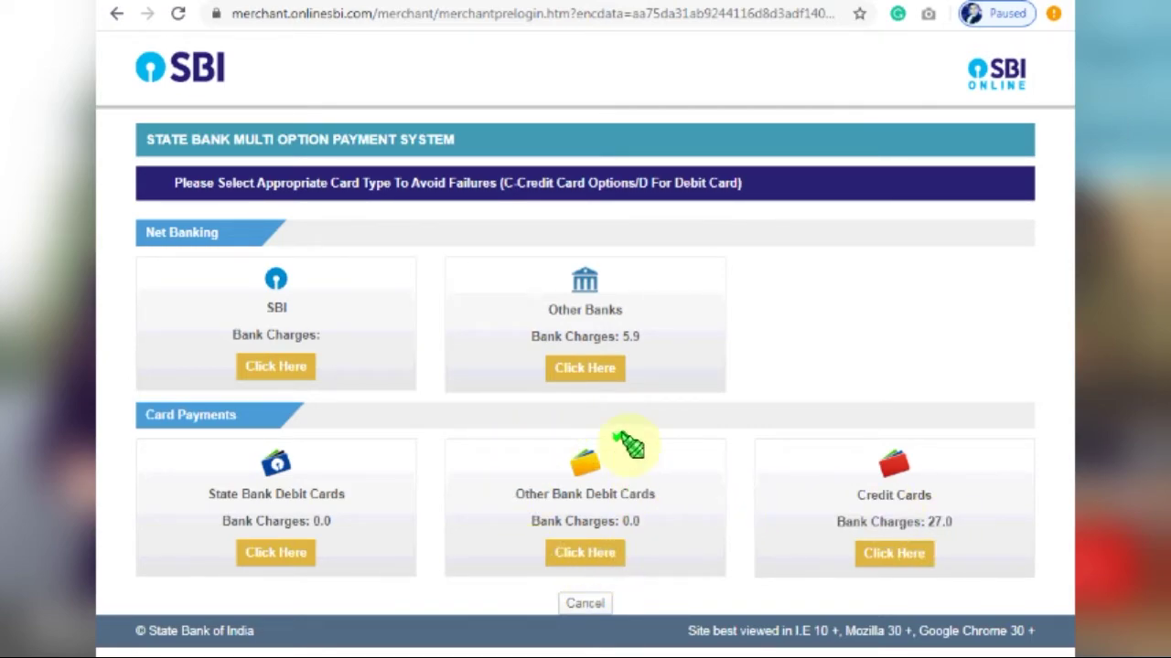
# Pick Other Bank Debit Cards and confirm the Rs 1800 road tax payment details.
pyautogui.click(587, 545)
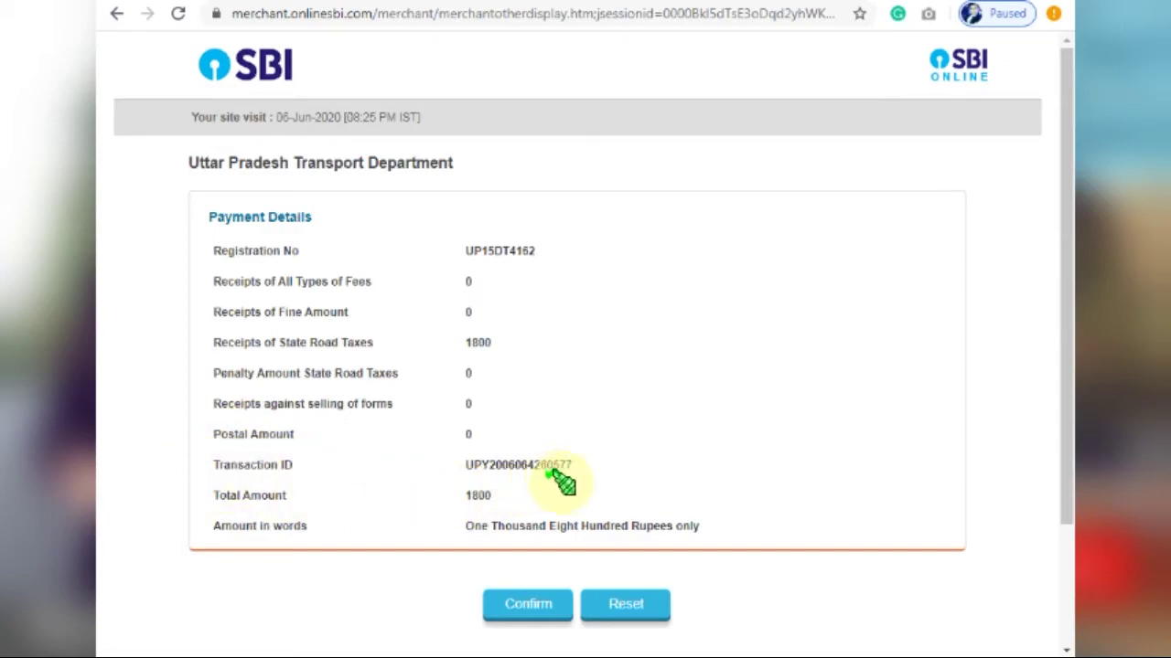
pyautogui.click(514, 594)
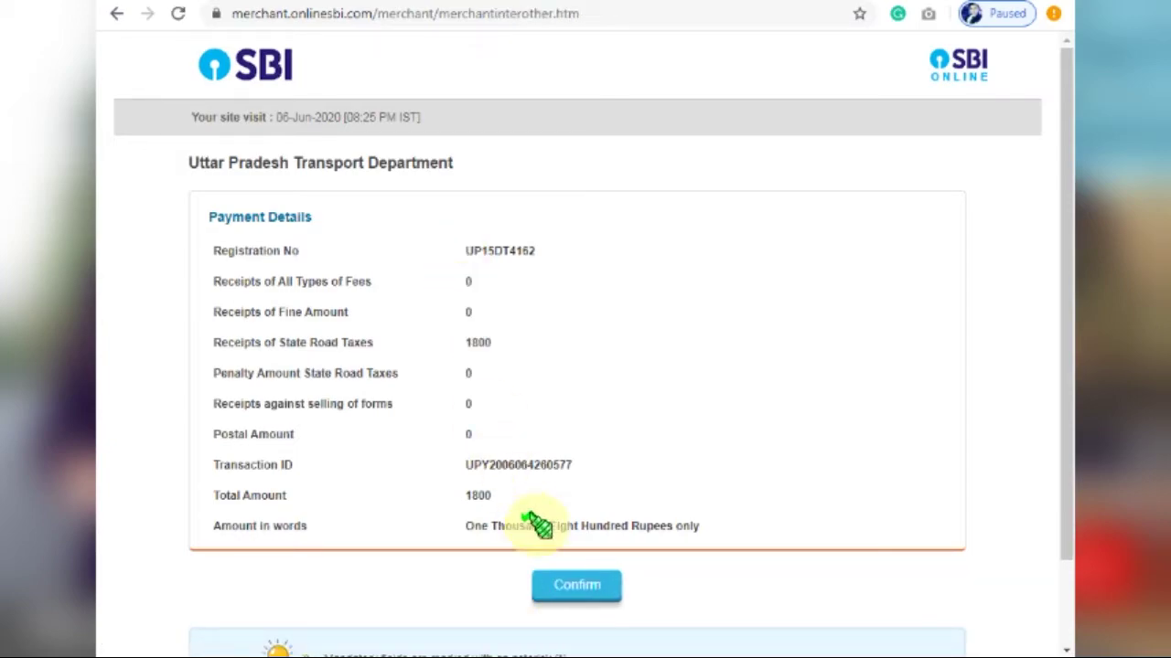
pyautogui.click(554, 593)
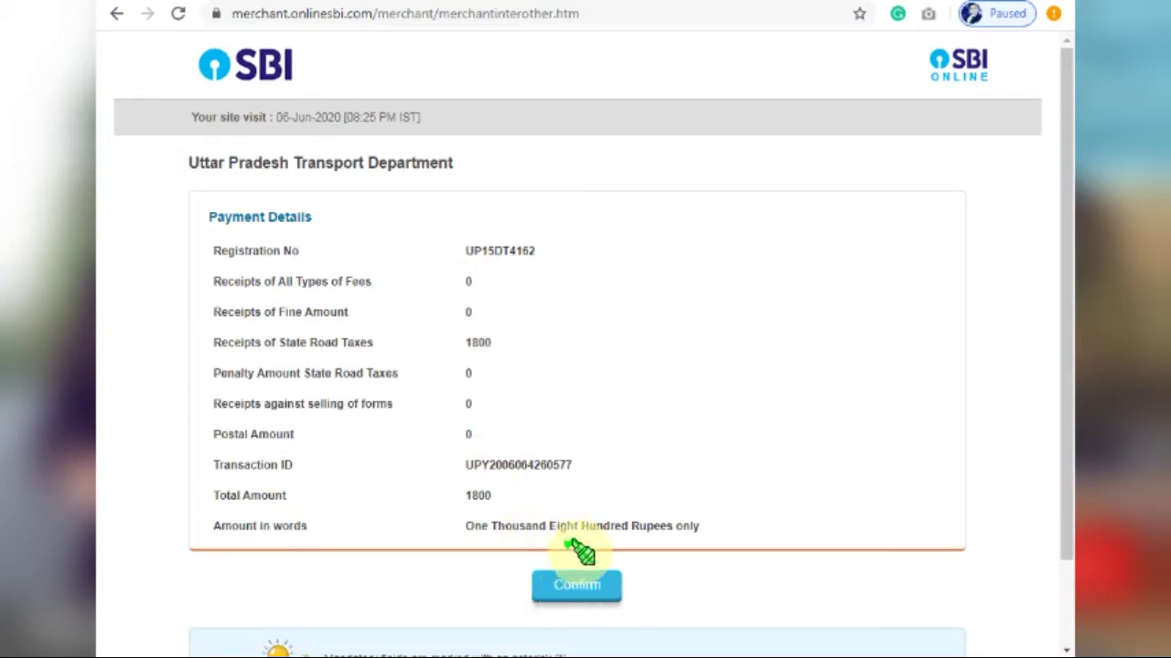
pyautogui.click(562, 595)
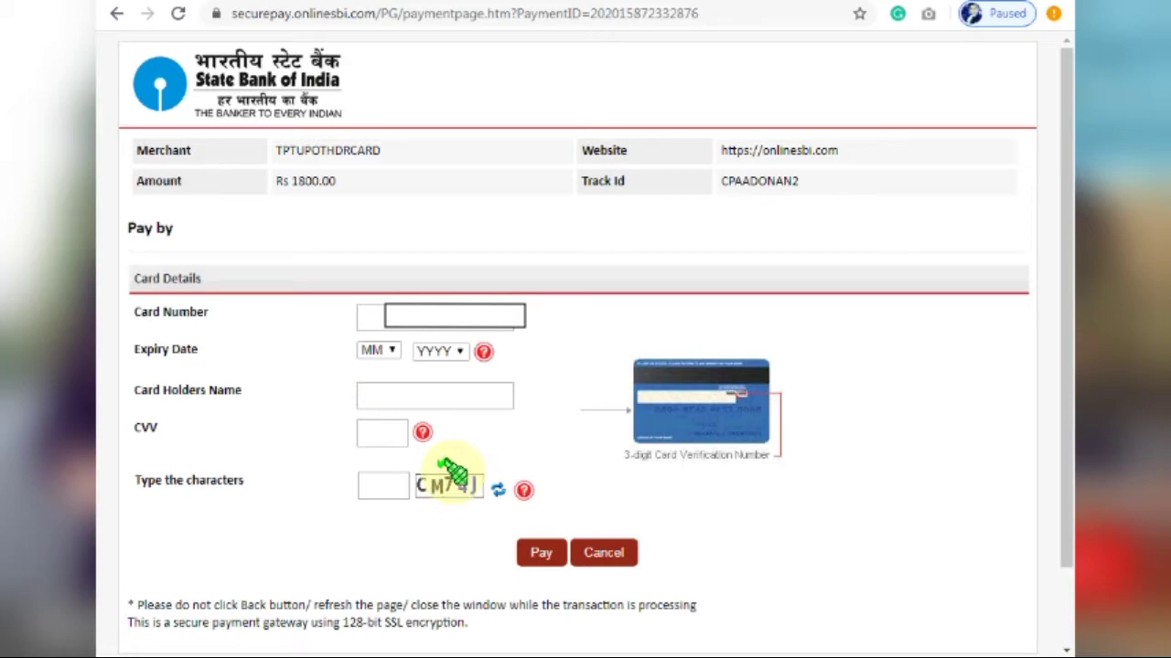
# Enter the debit card number, expiry, cardholder's name, CVV and captcha, then pay Rs 1800.
pyautogui.click(375, 317)
pyautogui.click(383, 338)
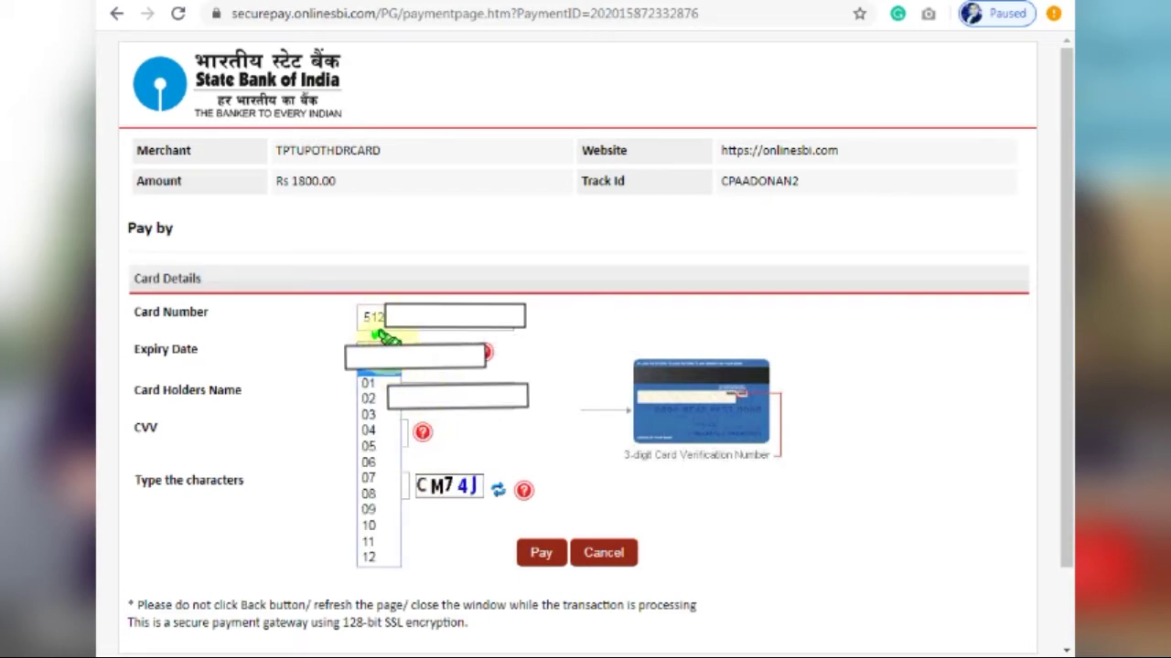
pyautogui.click(382, 338)
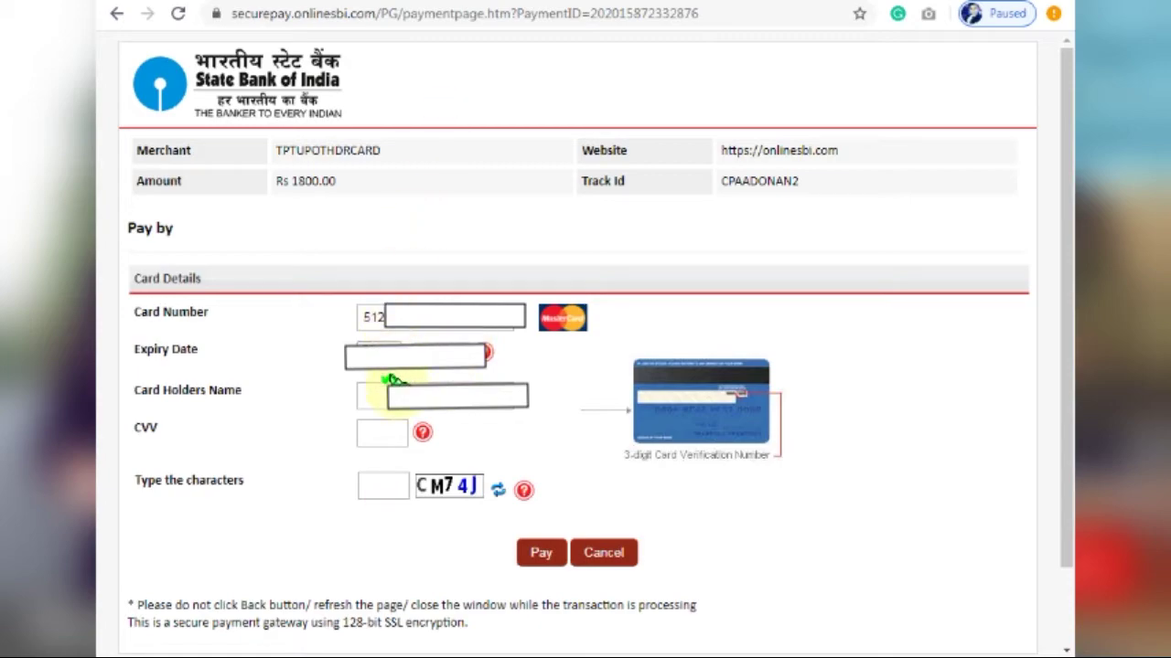
pyautogui.write('Abh')
pyautogui.click(380, 481)
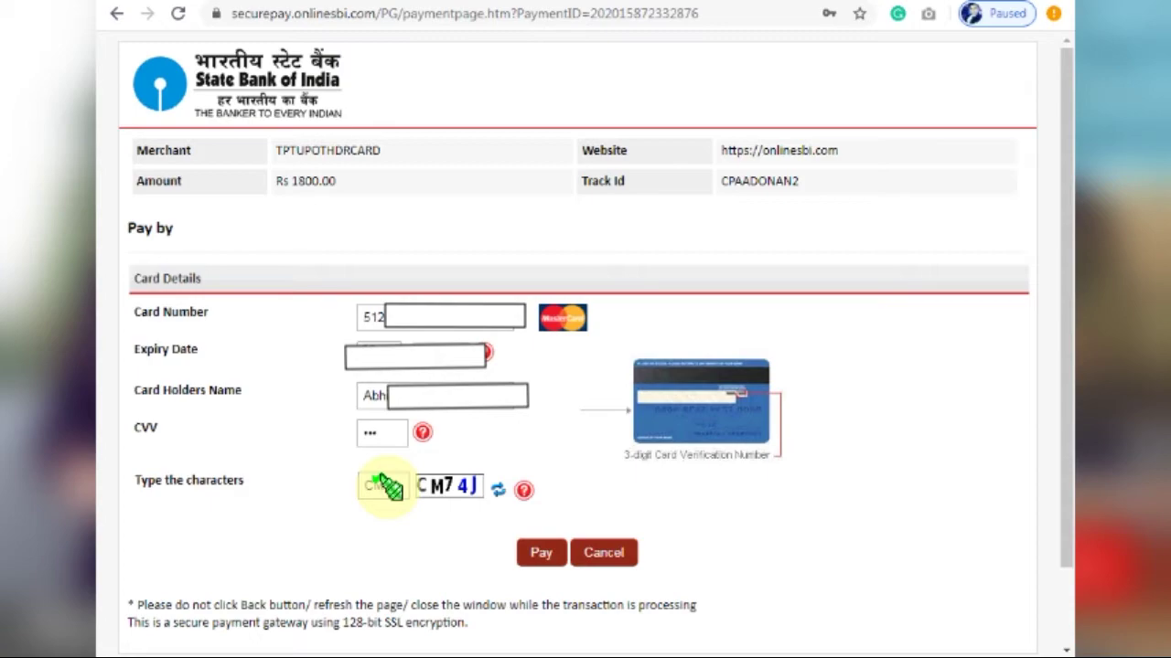
pyautogui.click(541, 554)
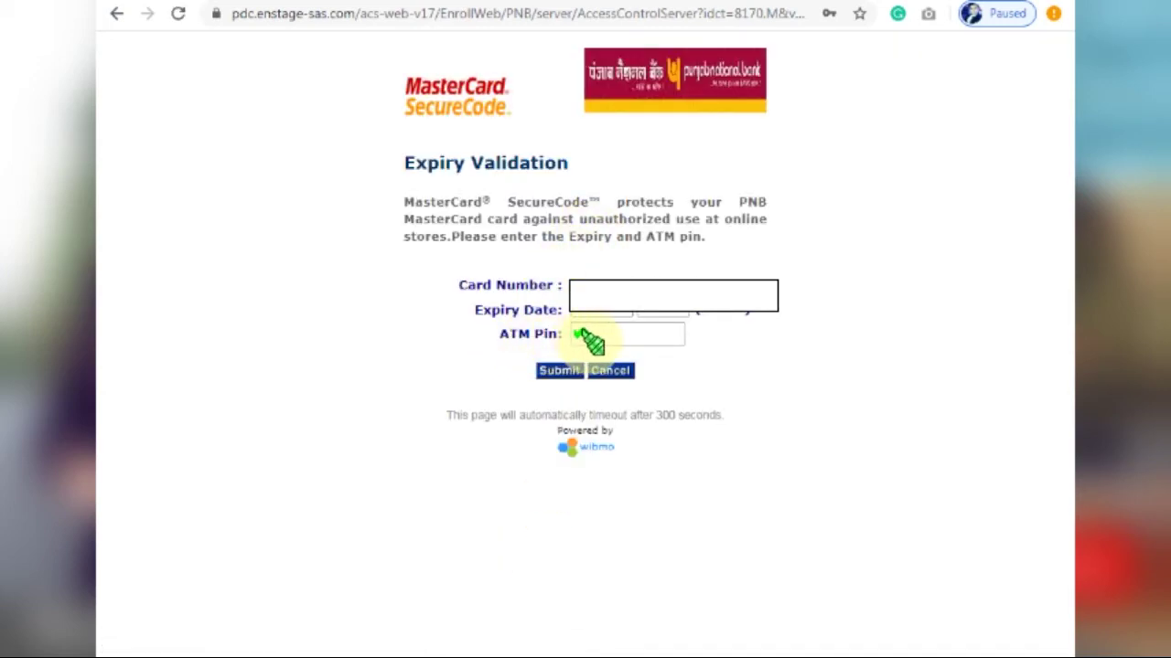
# Enter the card's ATM PIN and submit it for validation.
pyautogui.click(587, 337)
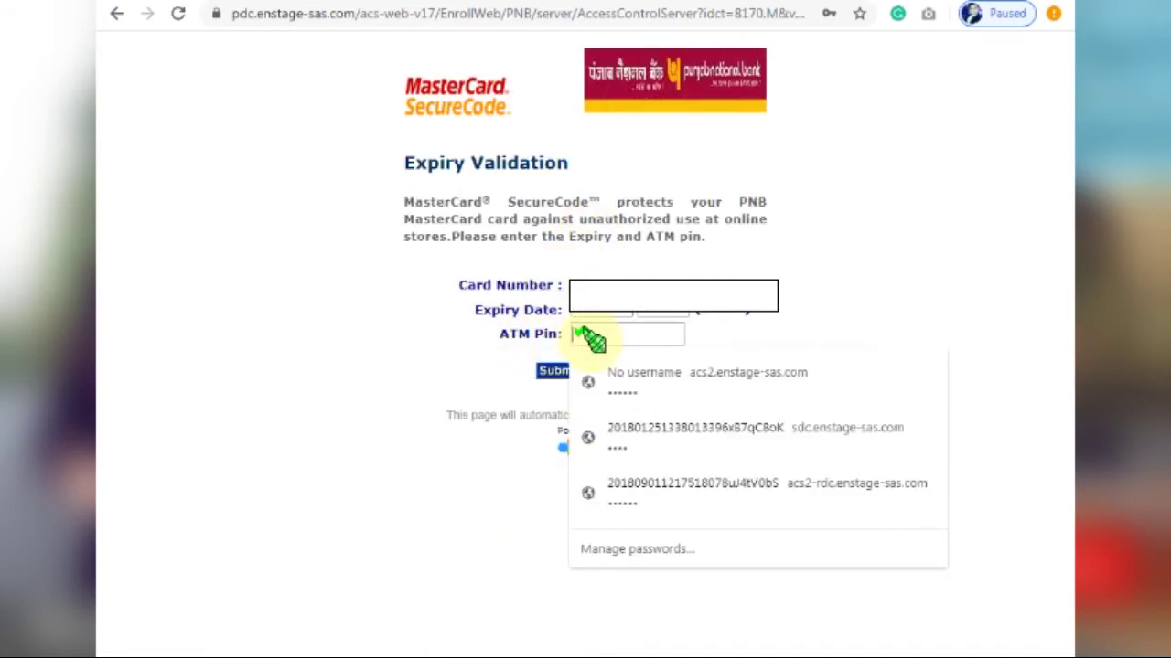
pyautogui.click(590, 339)
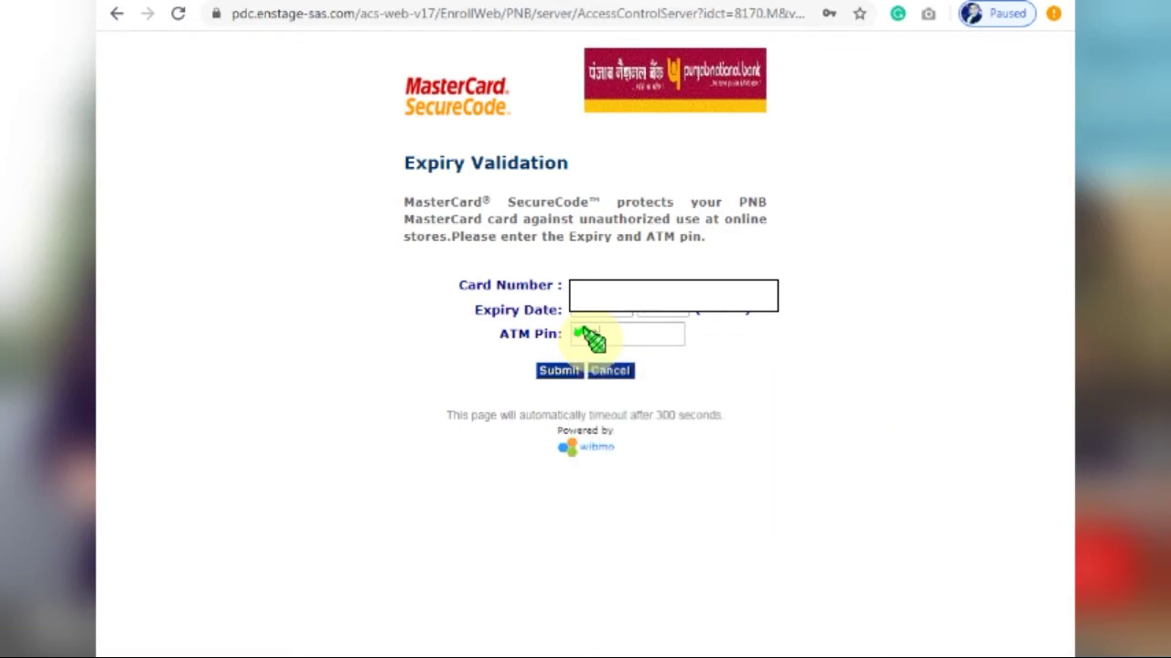
pyautogui.click(560, 370)
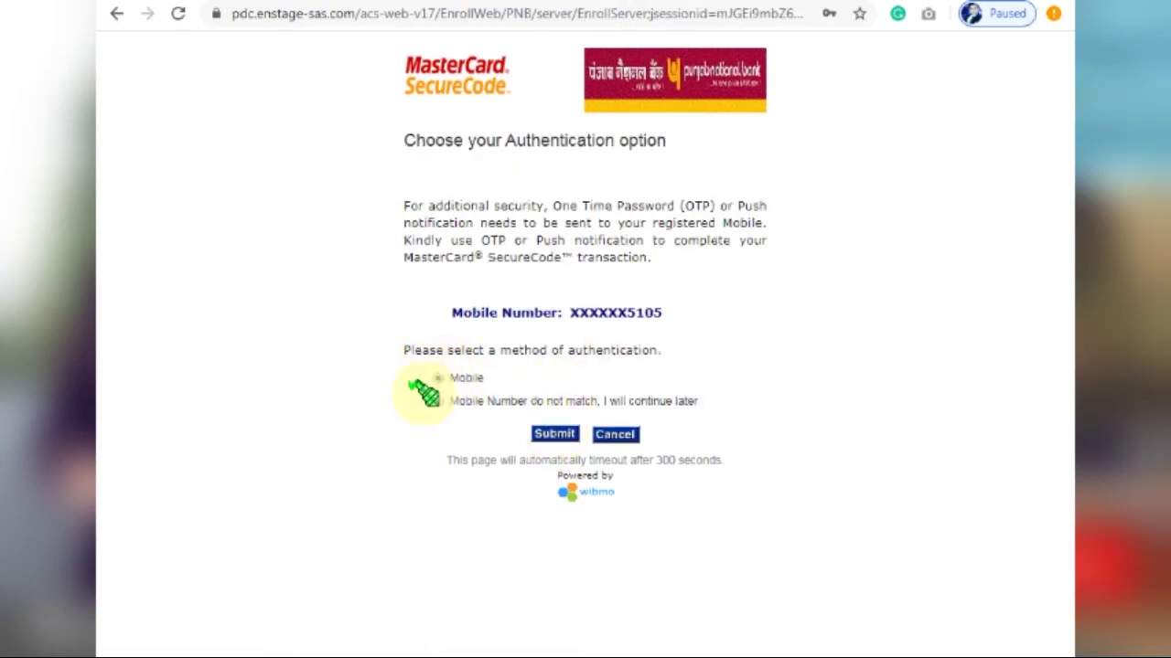
# Request a mobile OTP, enter it, and submit to authorize the Rs 1800 charge.
pyautogui.click(553, 434)
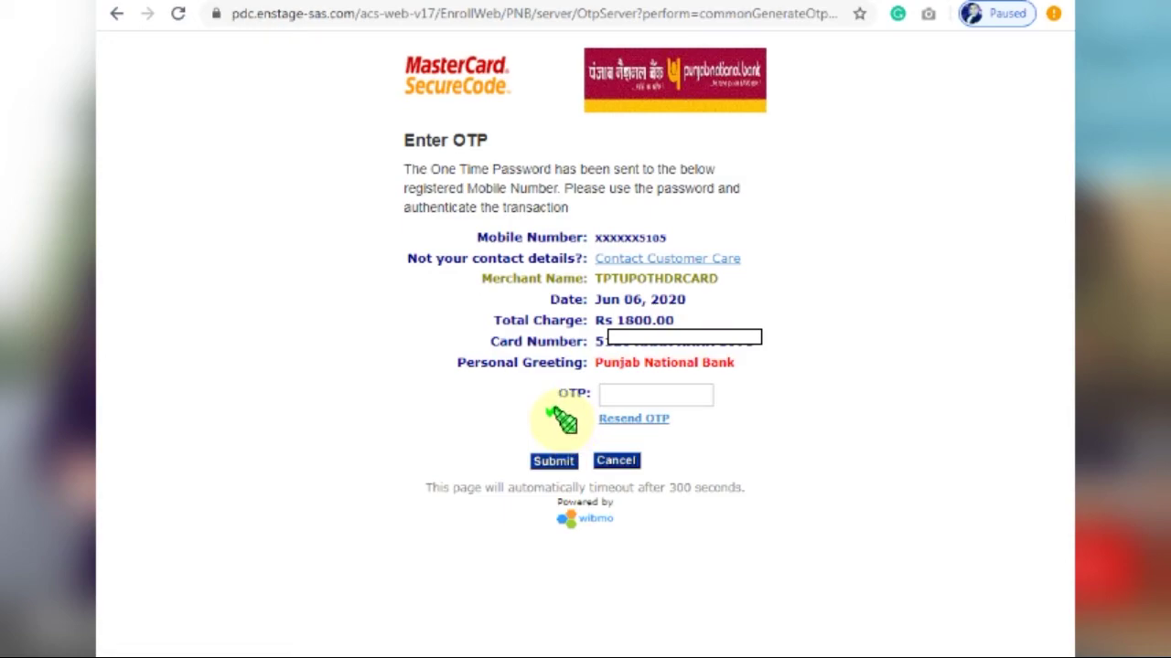
pyautogui.click(606, 394)
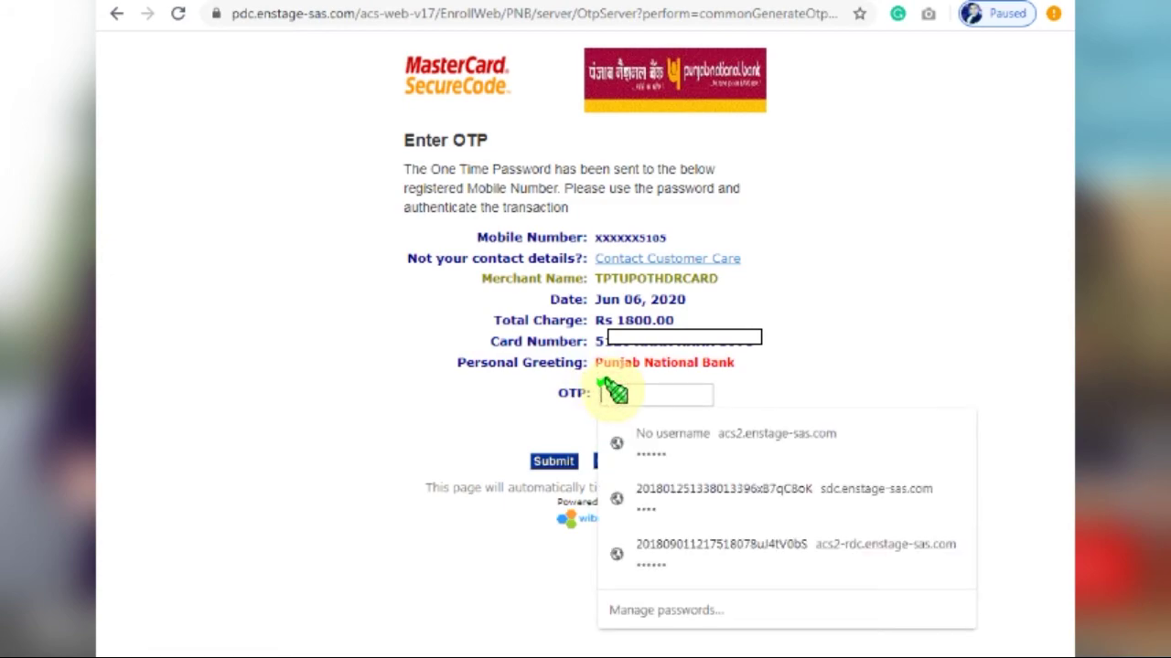
pyautogui.write('1')
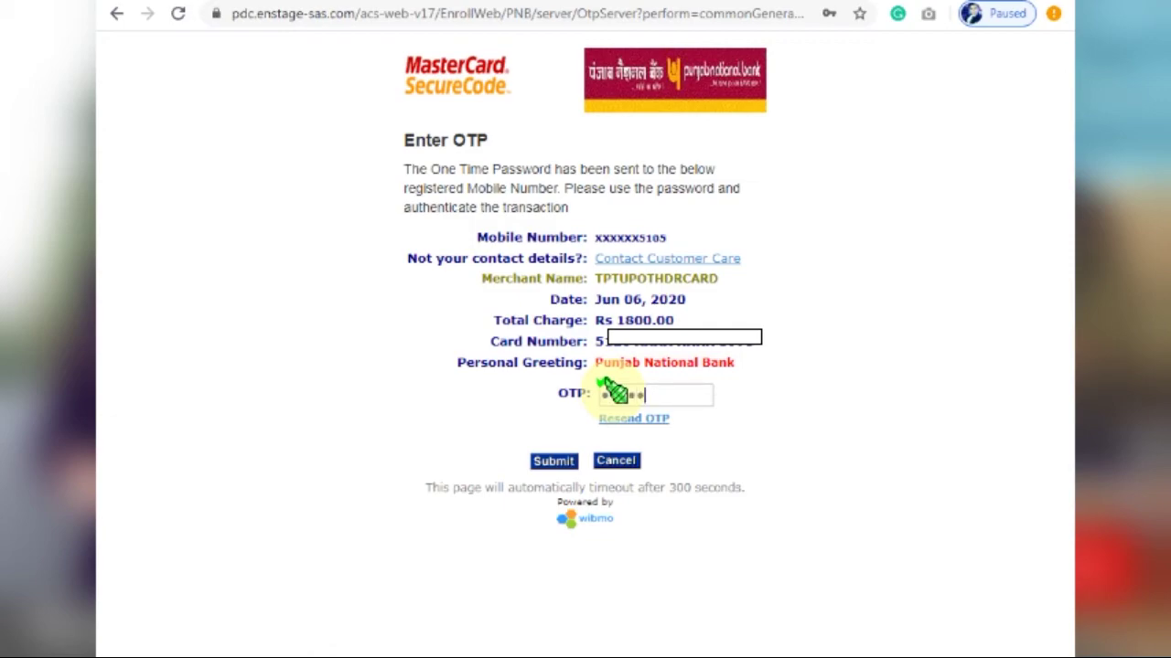
pyautogui.click(549, 460)
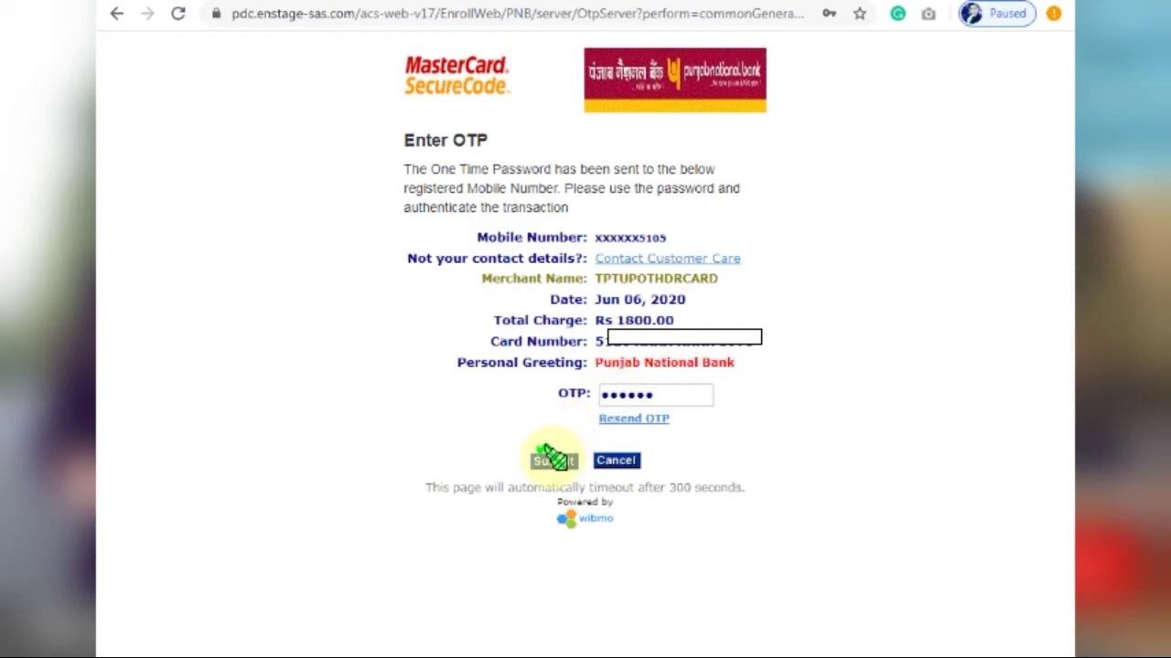